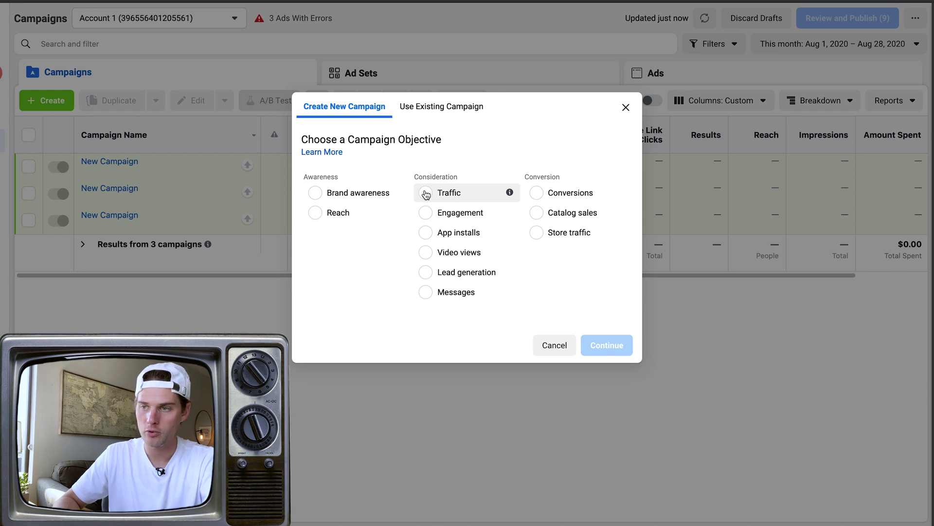
Step: Create a Traffic-objective campaign, make it the A/B test control, and proceed to its ad set
{"action": "left_click", "coordinate": [426, 193]}
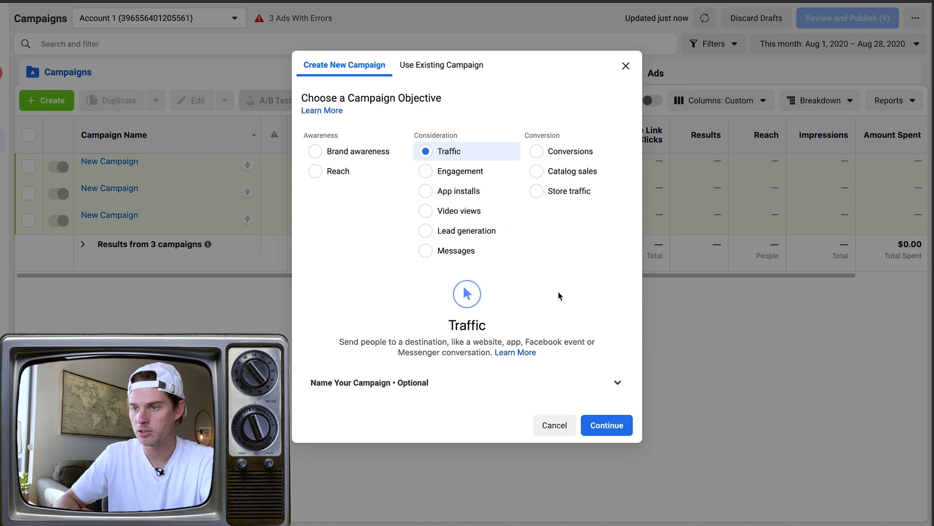
{"action": "left_click", "coordinate": [596, 419]}
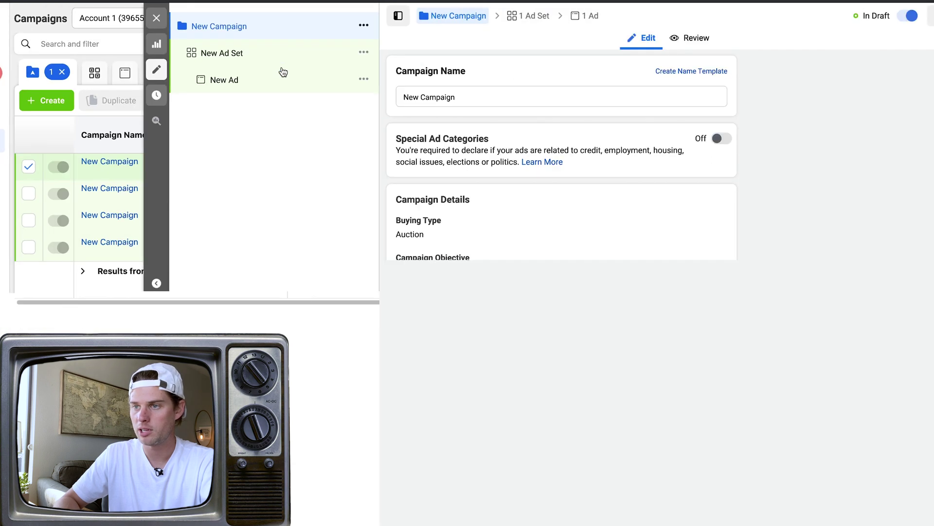
{"action": "scroll", "coordinate": [569, 239], "scroll_direction": "down", "scroll_amount": 3}
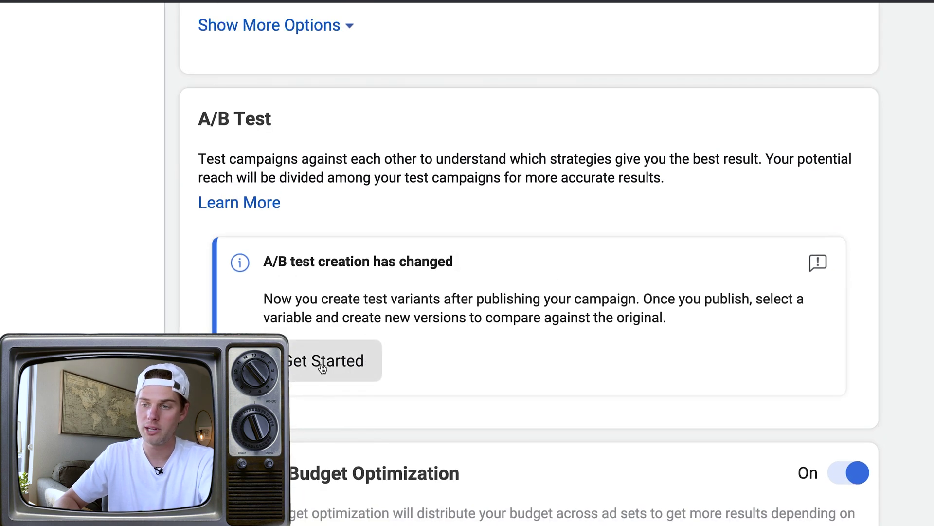
{"action": "left_click", "coordinate": [324, 368]}
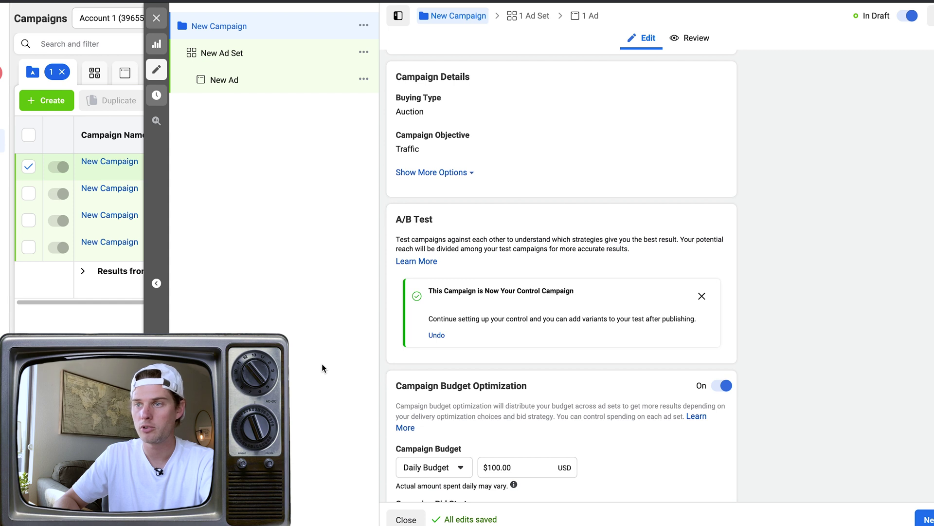
{"action": "scroll", "coordinate": [720, 292], "scroll_direction": "down", "scroll_amount": 3}
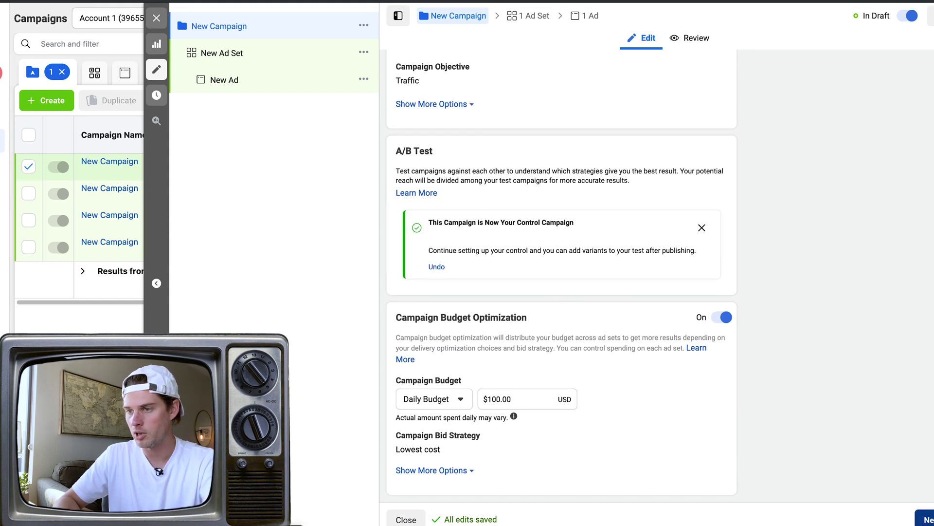
{"action": "left_click", "coordinate": [928, 520]}
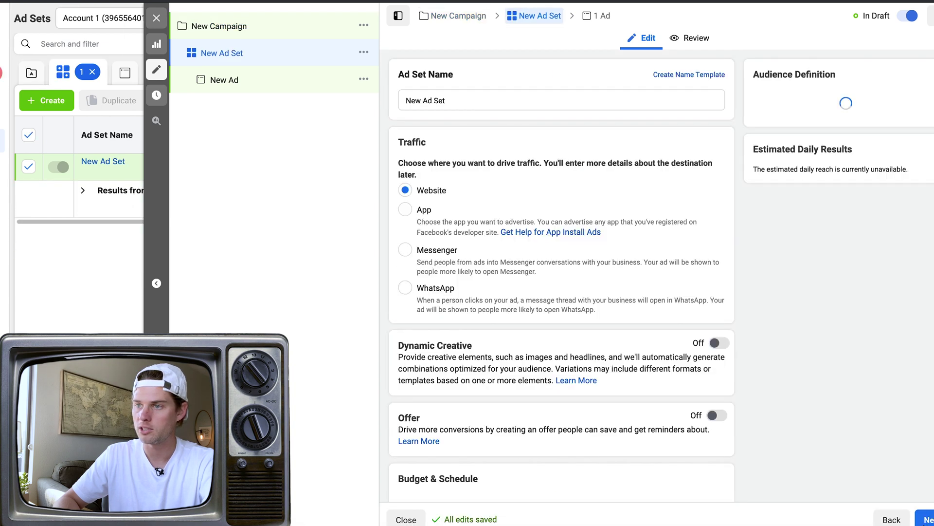
Step: Point the ad's website URL to youtube.com and publish the campaign for review
{"action": "scroll", "coordinate": [821, 295], "scroll_direction": "down", "scroll_amount": 3}
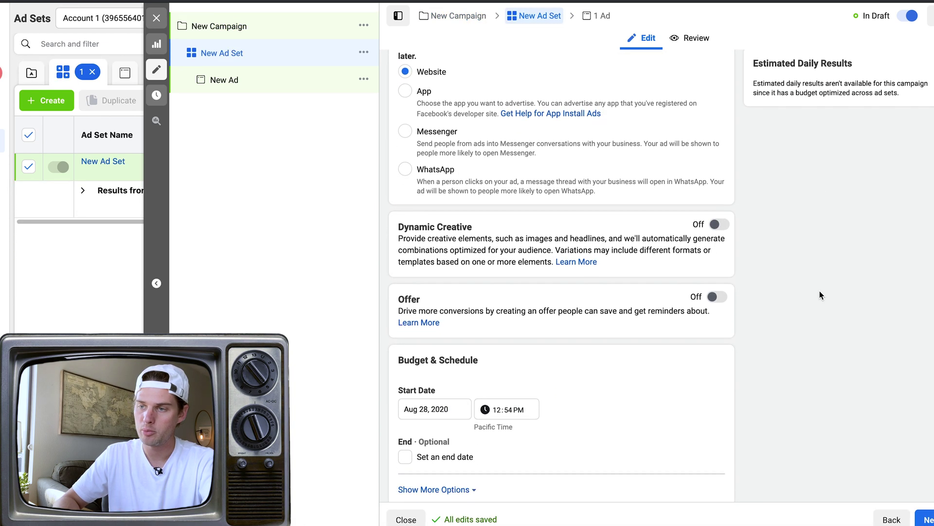
{"action": "scroll", "coordinate": [820, 295], "scroll_direction": "down", "scroll_amount": 10}
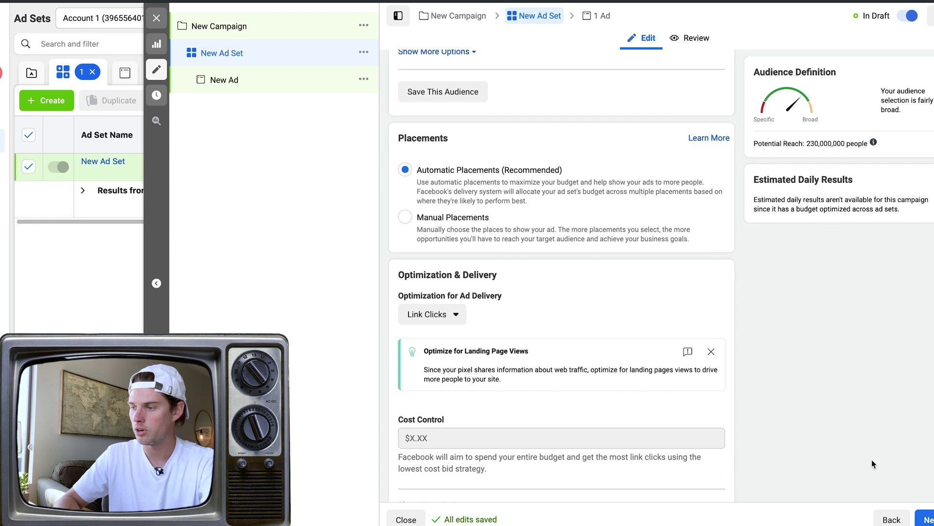
{"action": "left_click", "coordinate": [927, 519]}
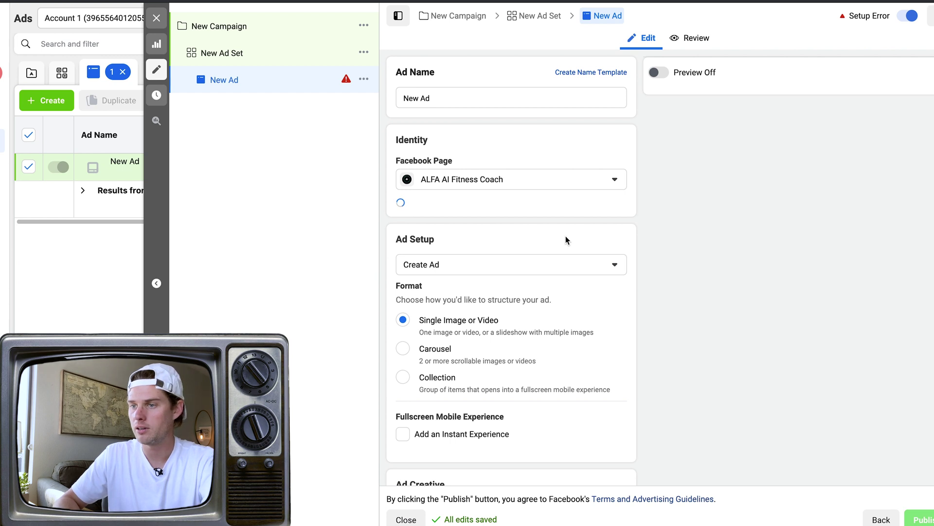
{"action": "scroll", "coordinate": [565, 235], "scroll_direction": "down", "scroll_amount": 5}
{"action": "left_click", "coordinate": [448, 183]}
{"action": "type", "text": "youtube.com"}
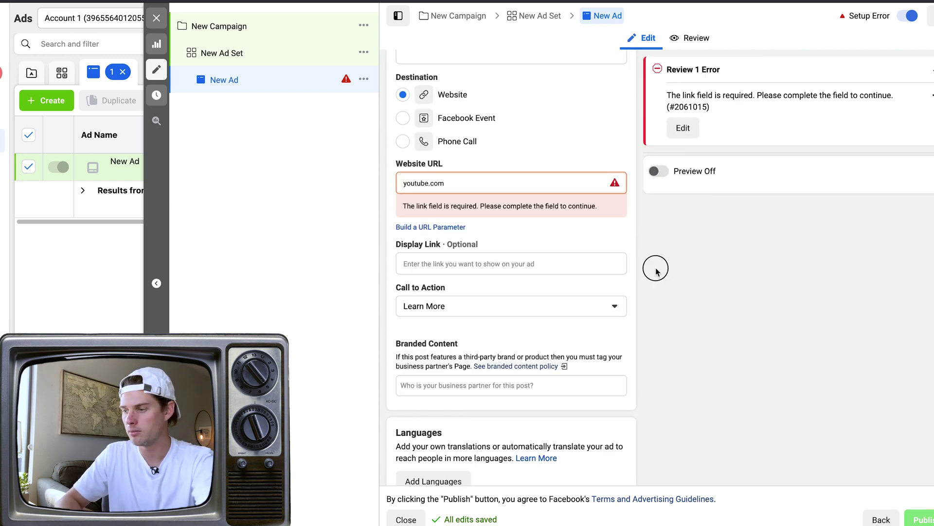
{"action": "left_click", "coordinate": [655, 272]}
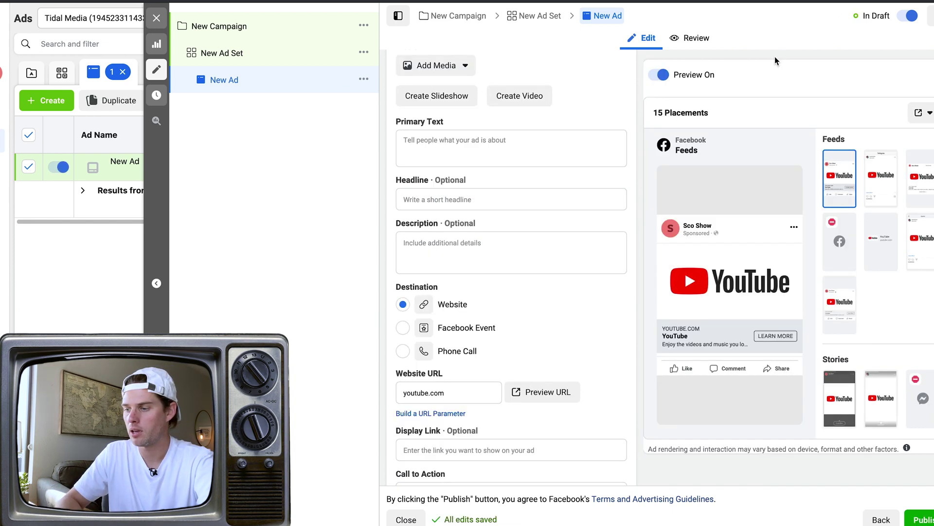
{"action": "scroll", "coordinate": [511, 268], "scroll_direction": "down", "scroll_amount": 4}
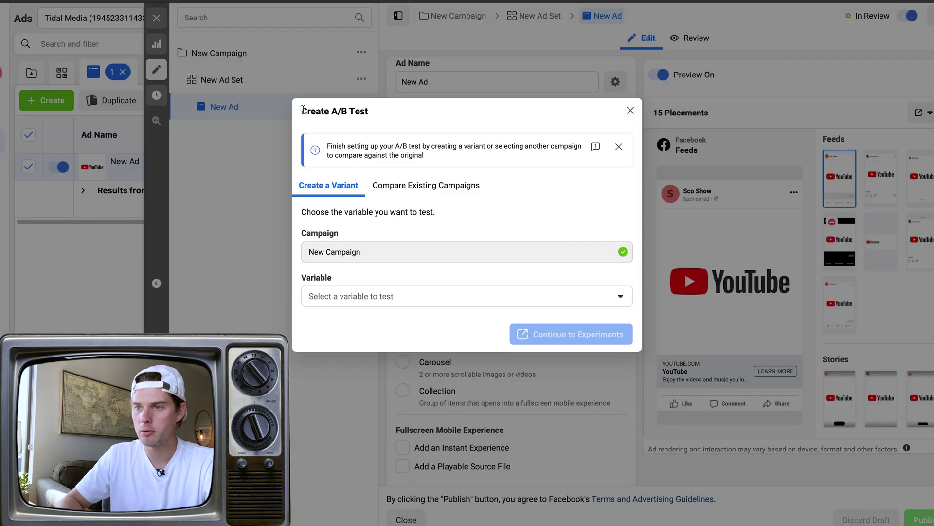
{"action": "left_click_drag", "start_coordinate": [302, 110], "coordinate": [381, 109]}
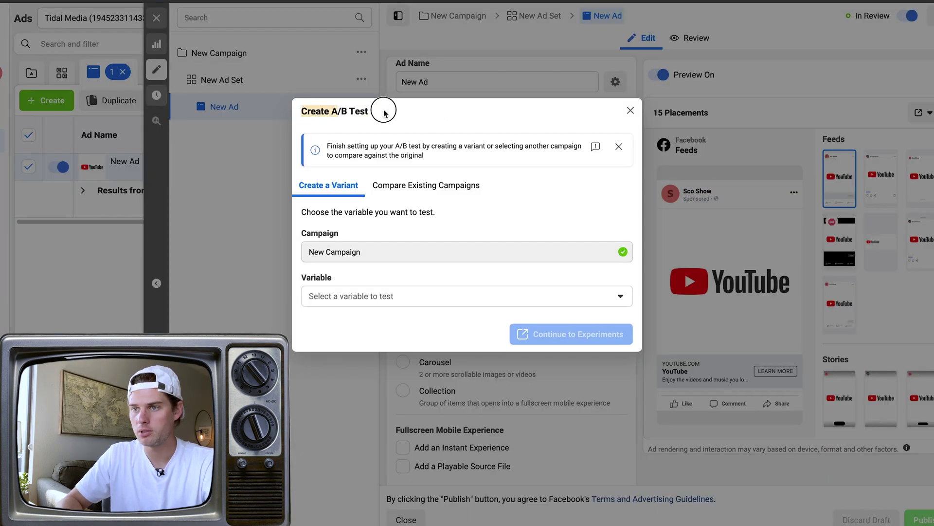
Step: Choose Custom as the A/B test variable, using a duplicated campaign, and advance to the schedule settings
{"action": "left_click", "coordinate": [377, 296]}
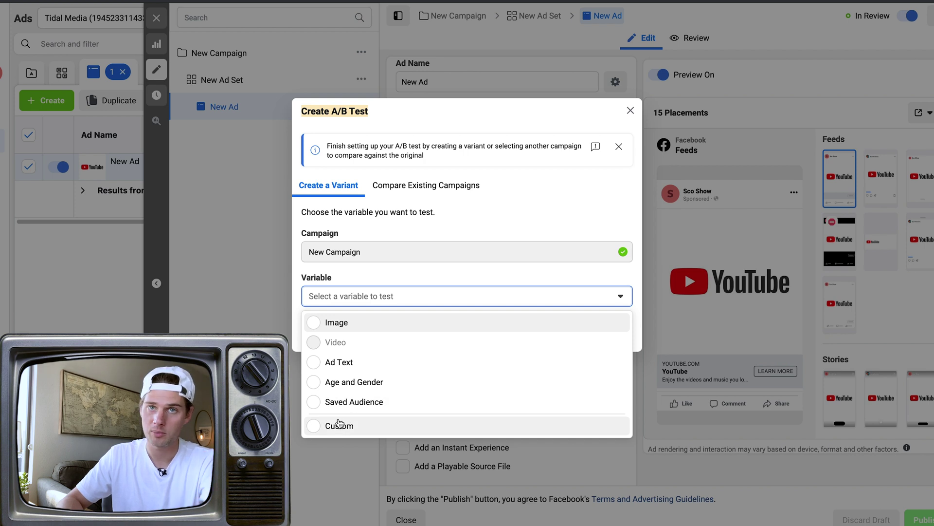
{"action": "left_click", "coordinate": [324, 427]}
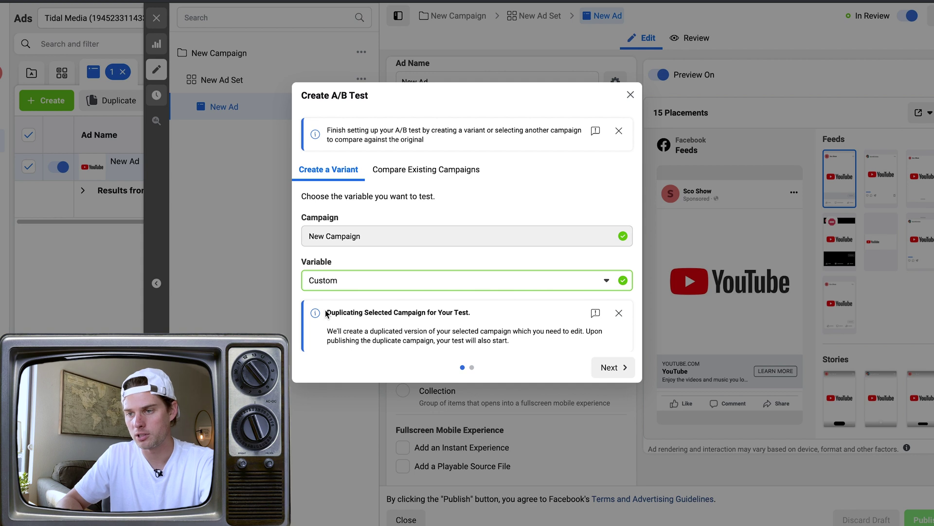
{"action": "left_click_drag", "start_coordinate": [326, 331], "coordinate": [541, 340]}
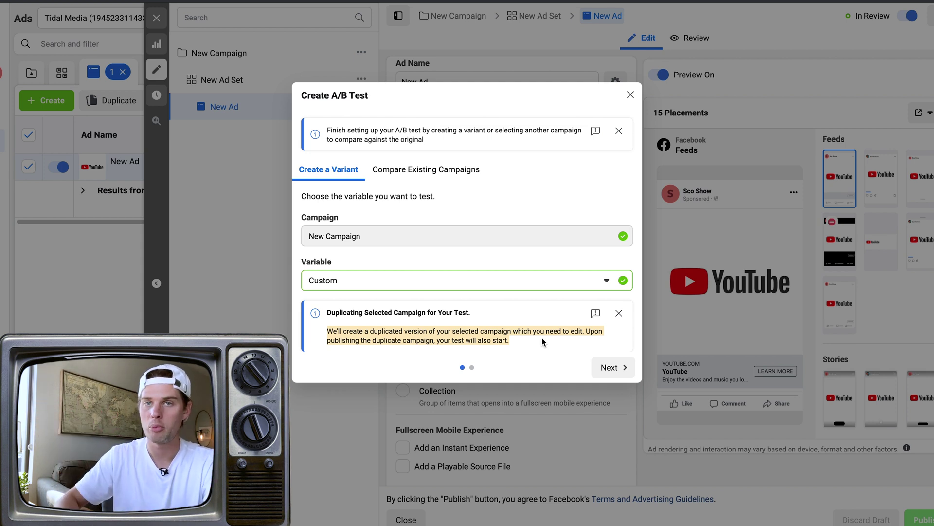
{"action": "left_click", "coordinate": [614, 367]}
{"action": "left_click_drag", "start_coordinate": [314, 437], "coordinate": [557, 481]}
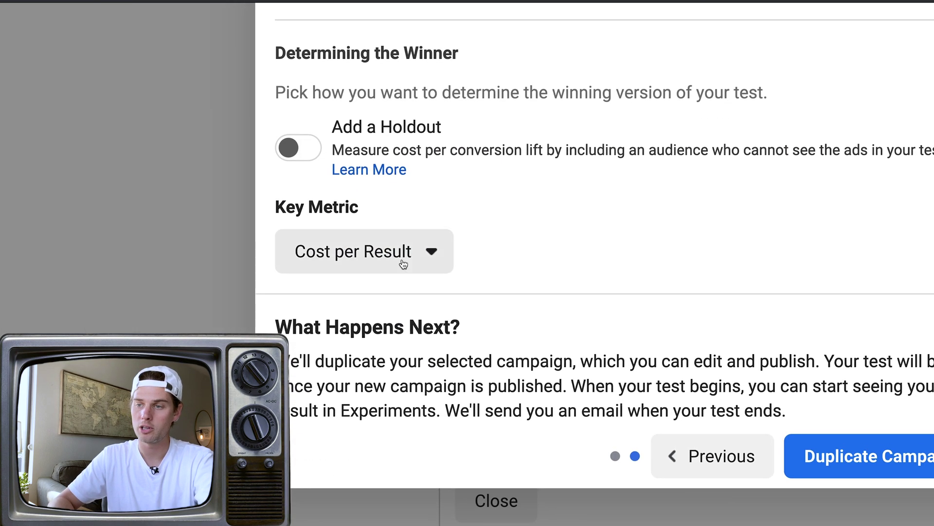
Step: Browse the Key Metric list, including More Metrics, and leave Cost per Result selected
{"action": "left_click", "coordinate": [430, 252]}
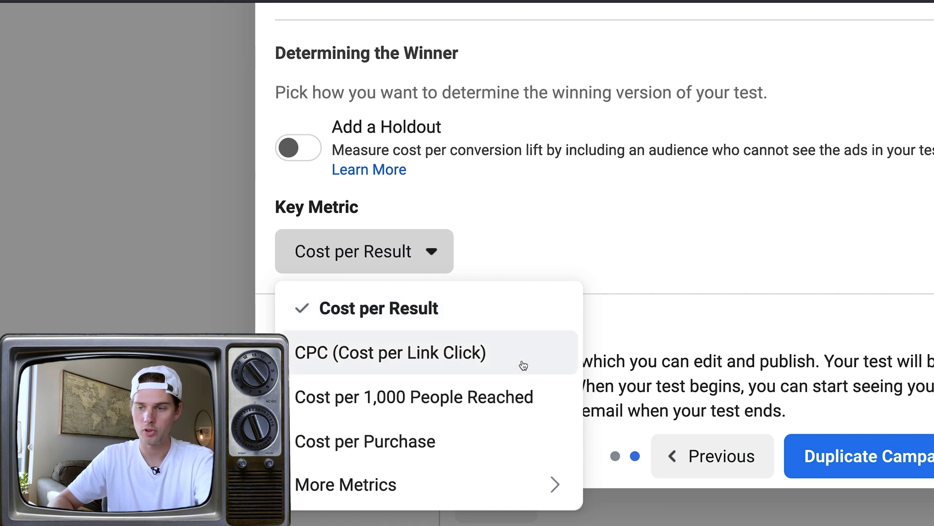
{"action": "mouse_move", "coordinate": [445, 487]}
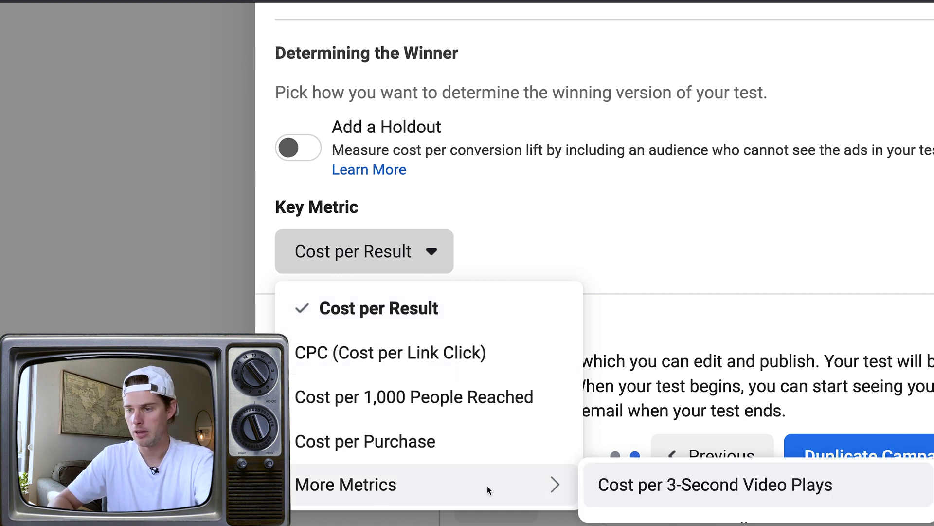
{"action": "scroll", "coordinate": [613, 494], "scroll_direction": "down", "scroll_amount": 3}
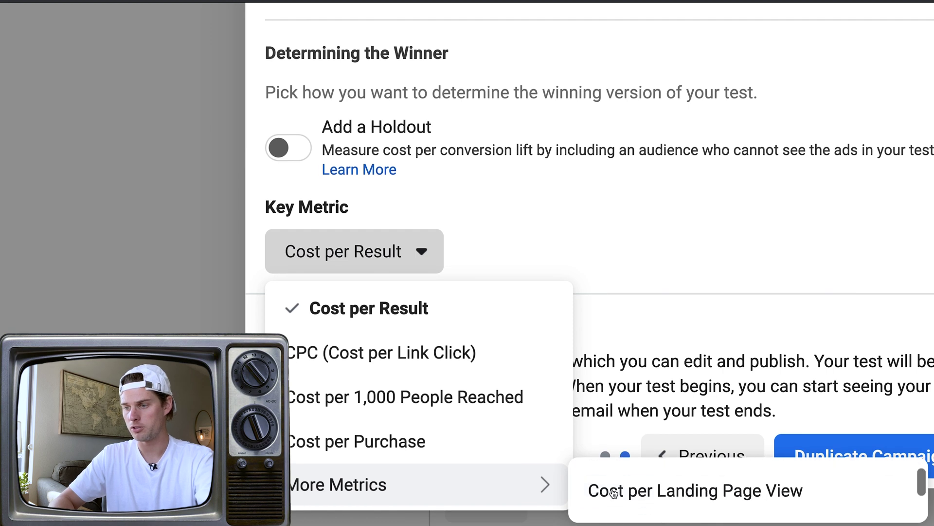
{"action": "scroll", "coordinate": [490, 493], "scroll_direction": "up", "scroll_amount": 1}
{"action": "scroll", "coordinate": [490, 493], "scroll_direction": "down", "scroll_amount": 1}
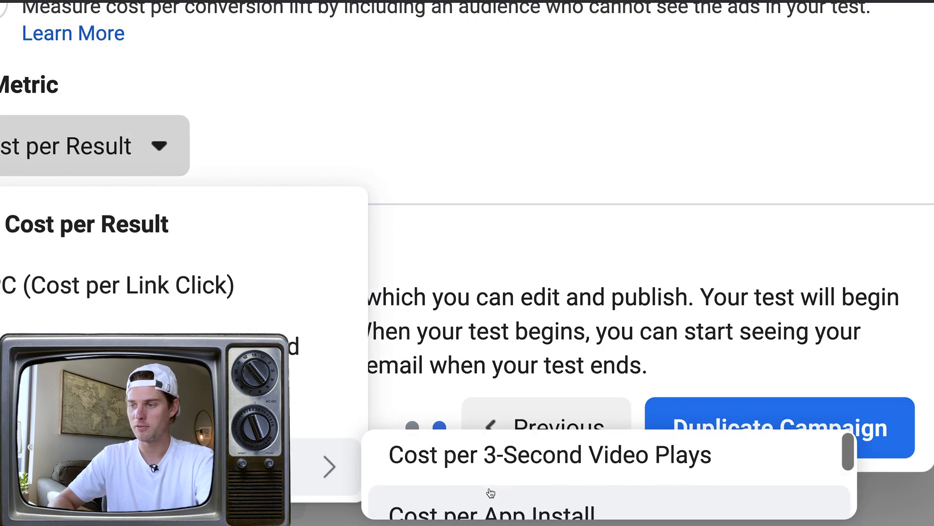
{"action": "scroll", "coordinate": [490, 493], "scroll_direction": "down", "scroll_amount": 5}
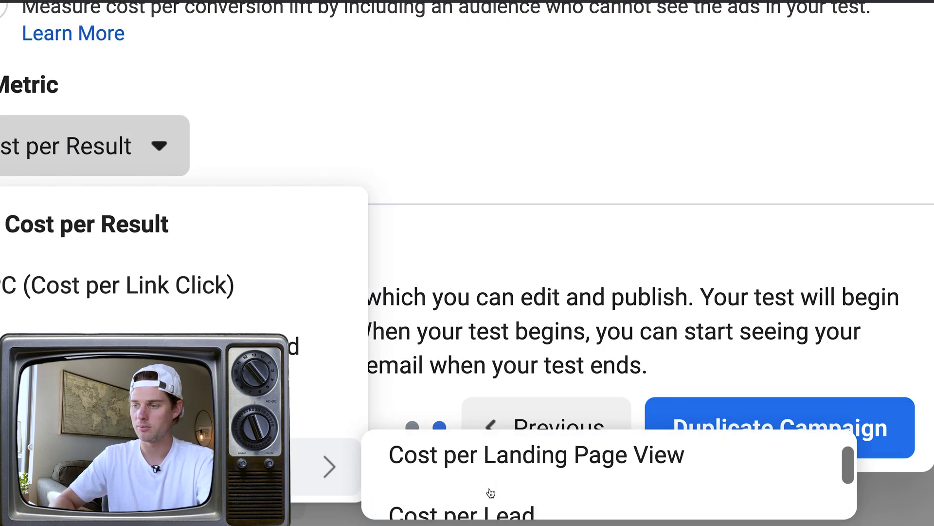
{"action": "scroll", "coordinate": [490, 493], "scroll_direction": "down", "scroll_amount": 3}
{"action": "scroll", "coordinate": [491, 493], "scroll_direction": "up", "scroll_amount": 3}
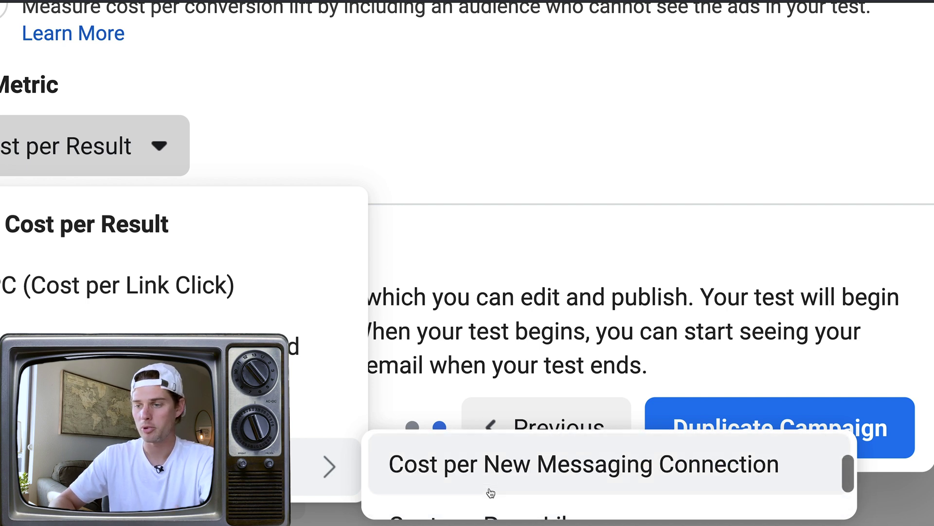
{"action": "scroll", "coordinate": [491, 493], "scroll_direction": "up", "scroll_amount": 1}
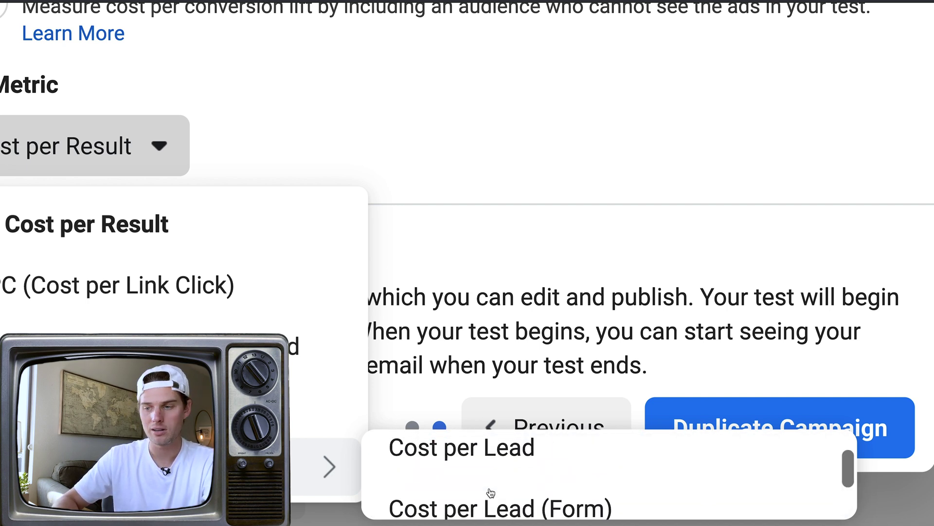
{"action": "scroll", "coordinate": [490, 493], "scroll_direction": "down", "scroll_amount": 3}
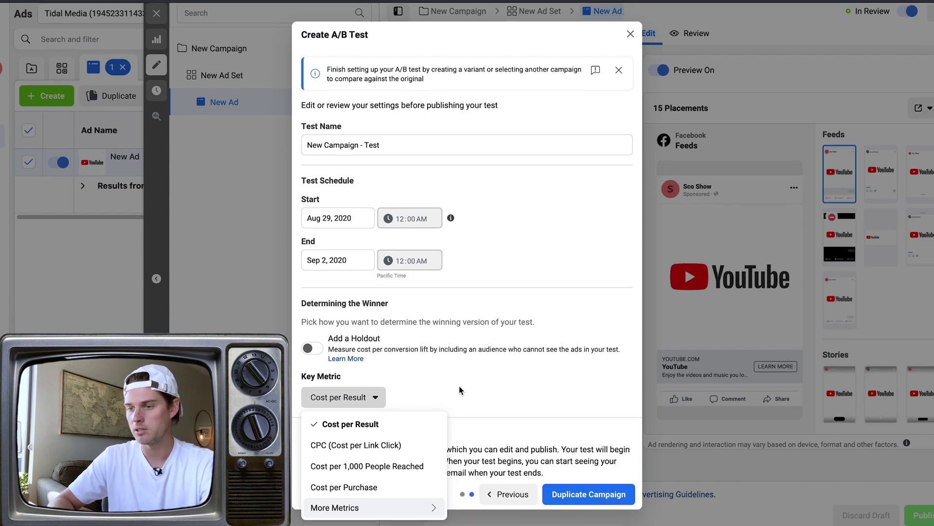
{"action": "left_click", "coordinate": [505, 393]}
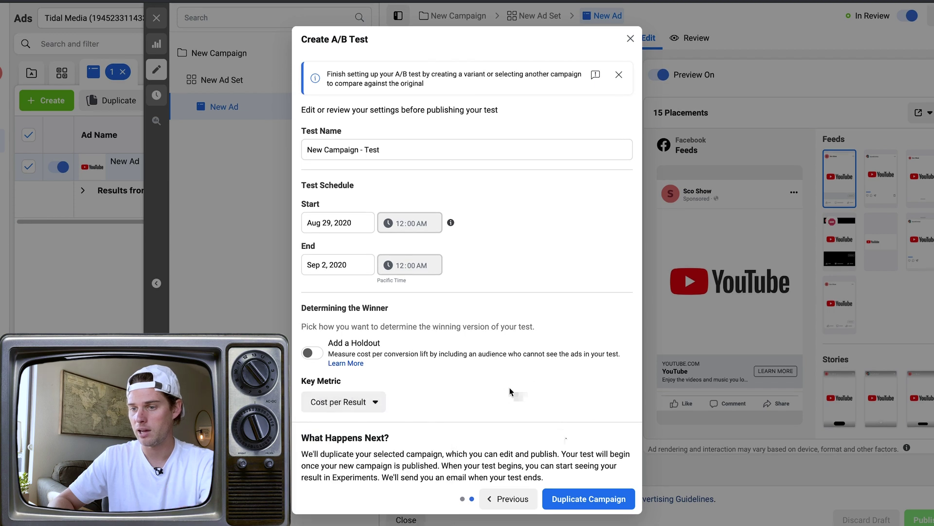
Step: Duplicate the campaign as 'New Campaign - Copy', publish it, and return to the campaigns list
{"action": "left_click", "coordinate": [583, 505]}
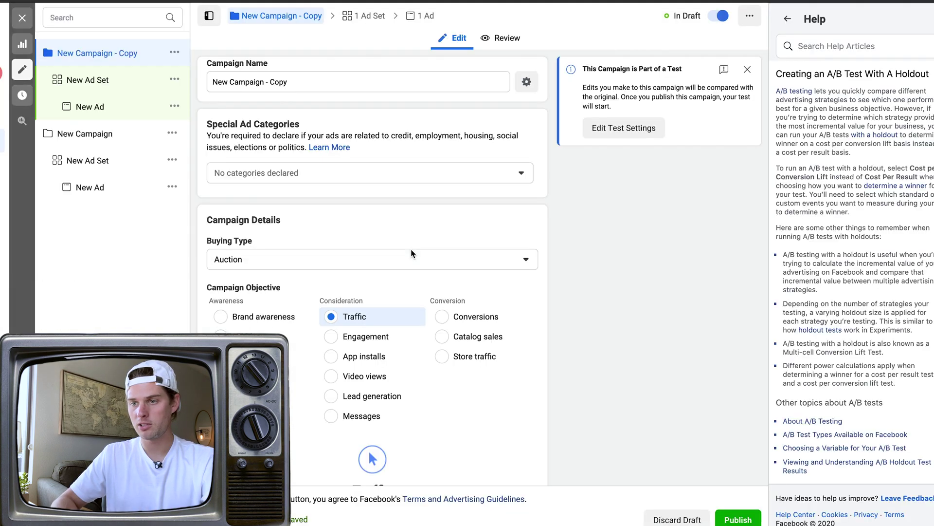
{"action": "scroll", "coordinate": [412, 253], "scroll_direction": "down", "scroll_amount": 1}
{"action": "scroll", "coordinate": [411, 253], "scroll_direction": "down", "scroll_amount": 1}
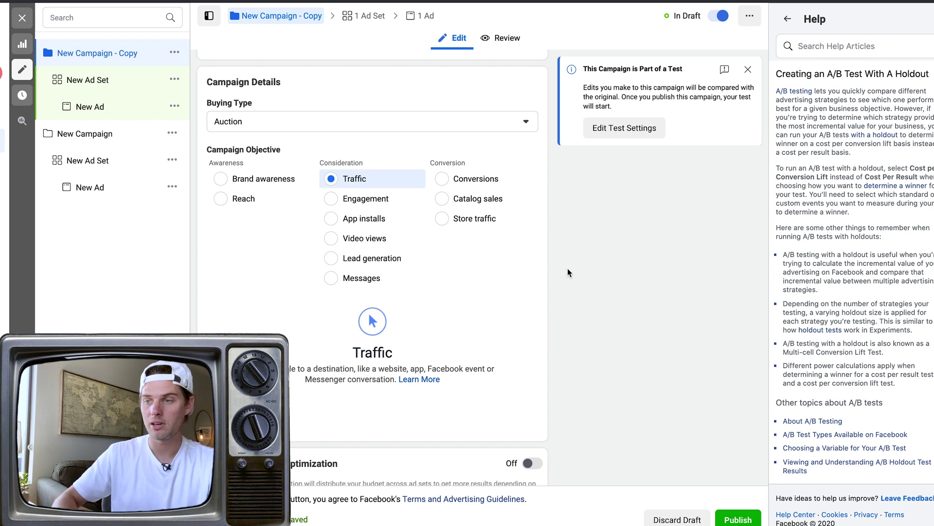
{"action": "scroll", "coordinate": [568, 270], "scroll_direction": "down", "scroll_amount": 2}
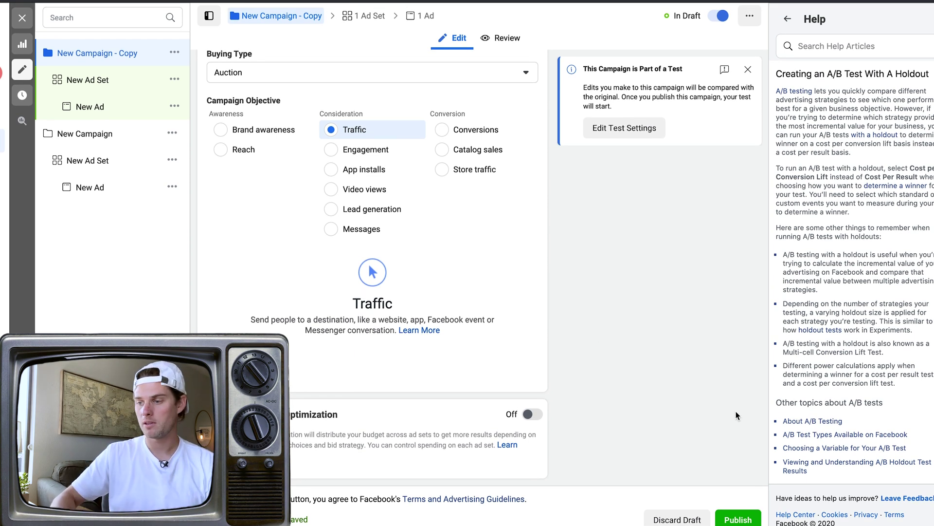
{"action": "left_click", "coordinate": [728, 520]}
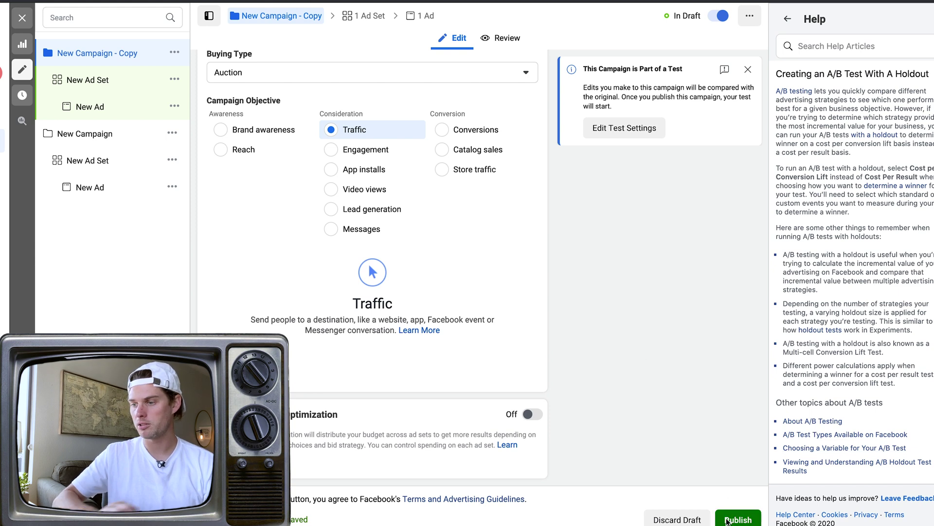
{"action": "left_click", "coordinate": [22, 18]}
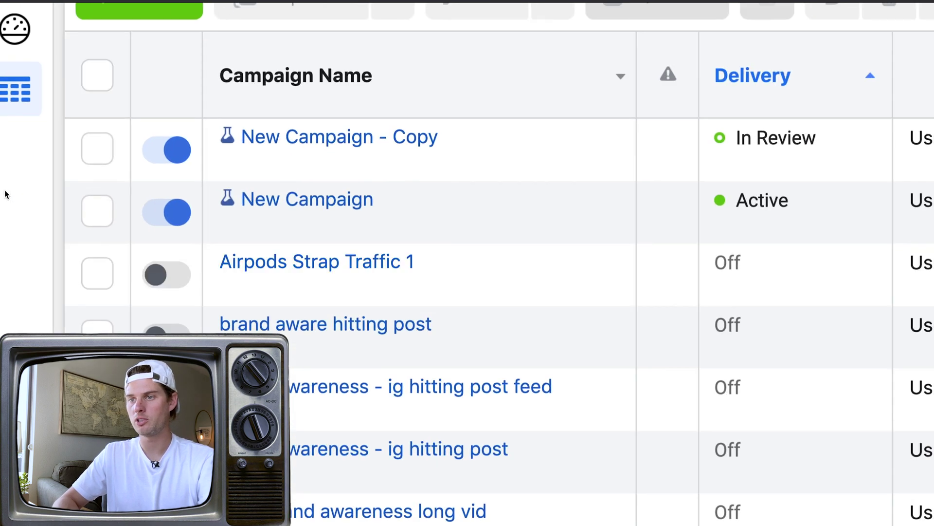
Step: Open Experiments from Business Tools to view 'New Campaign - Test' scheduled for 08/29/2020
{"action": "mouse_move", "coordinate": [40, 196]}
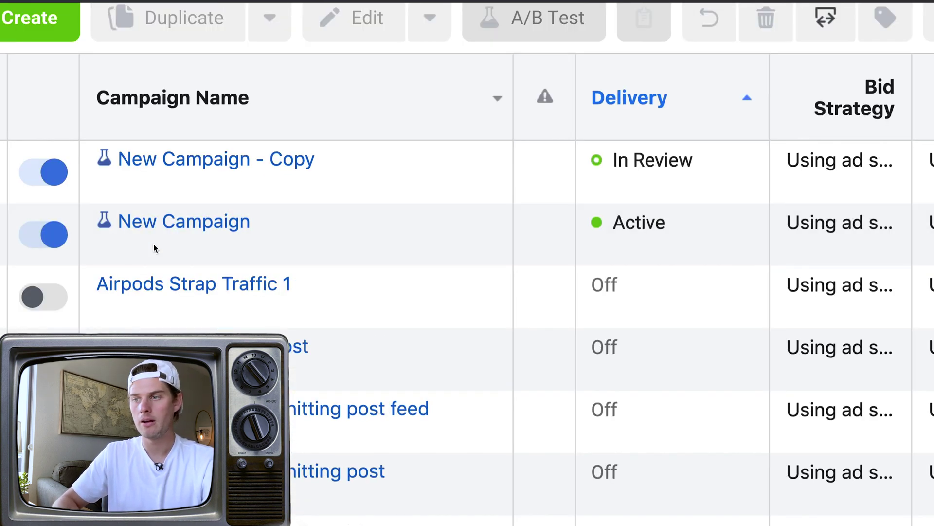
{"action": "mouse_move", "coordinate": [98, 181]}
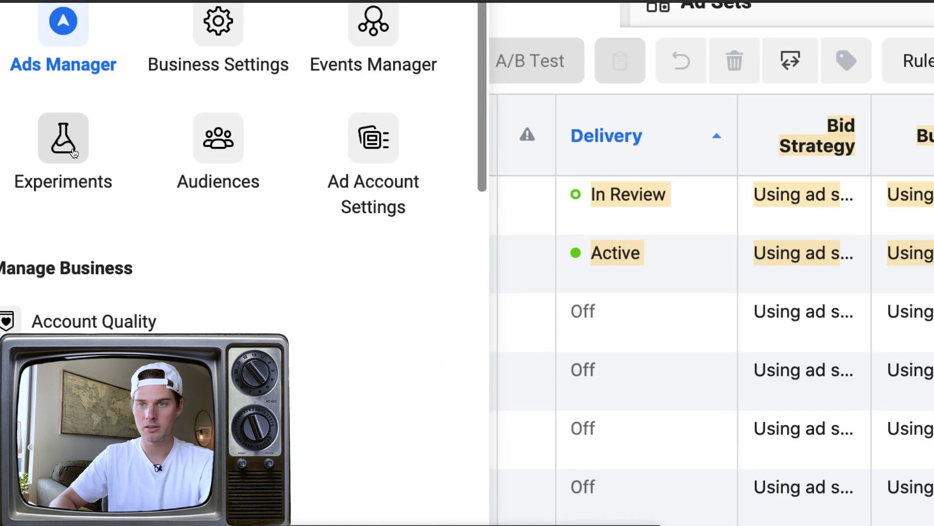
{"action": "left_click", "coordinate": [74, 153]}
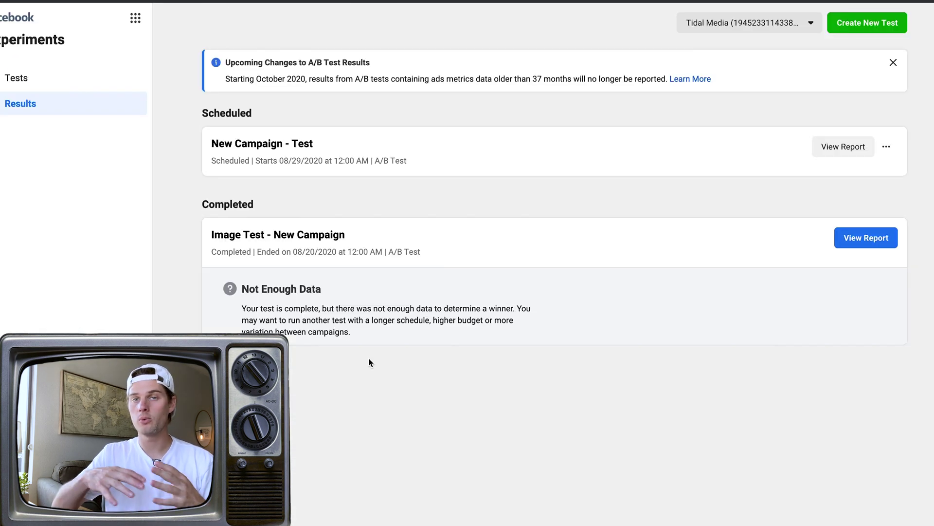